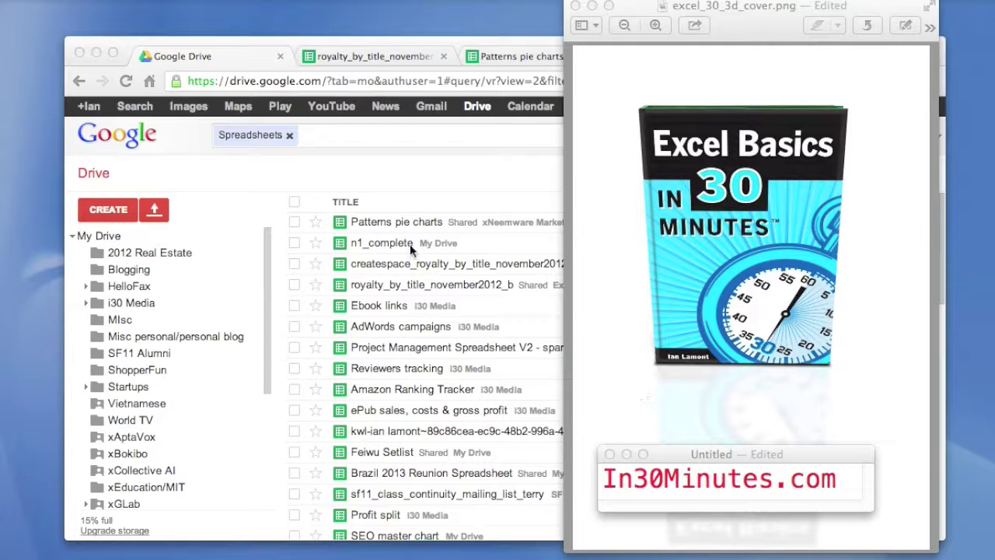
# Bring the Google Drive list in front of the cover image and open the royalty report spreadsheet
pyautogui.click(223, 60)
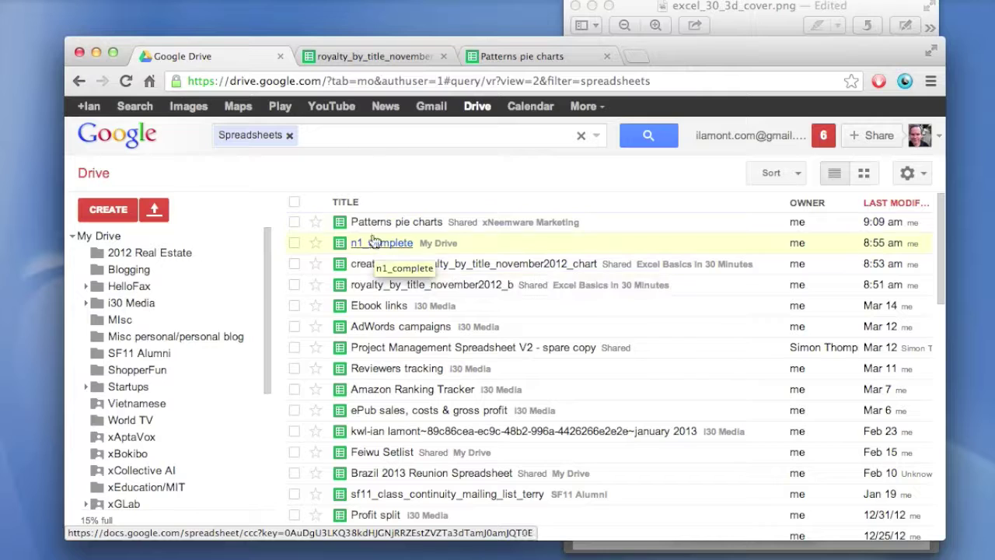
pyautogui.click(345, 56)
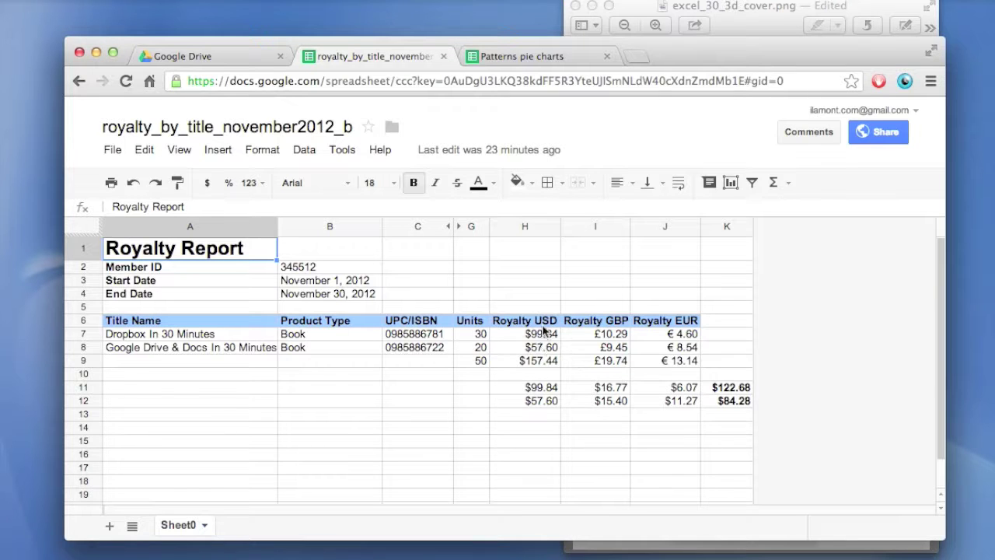
# Select K11 to reveal the =SUM(H11:J11) formula behind the $122.68 total
pyautogui.click(736, 393)
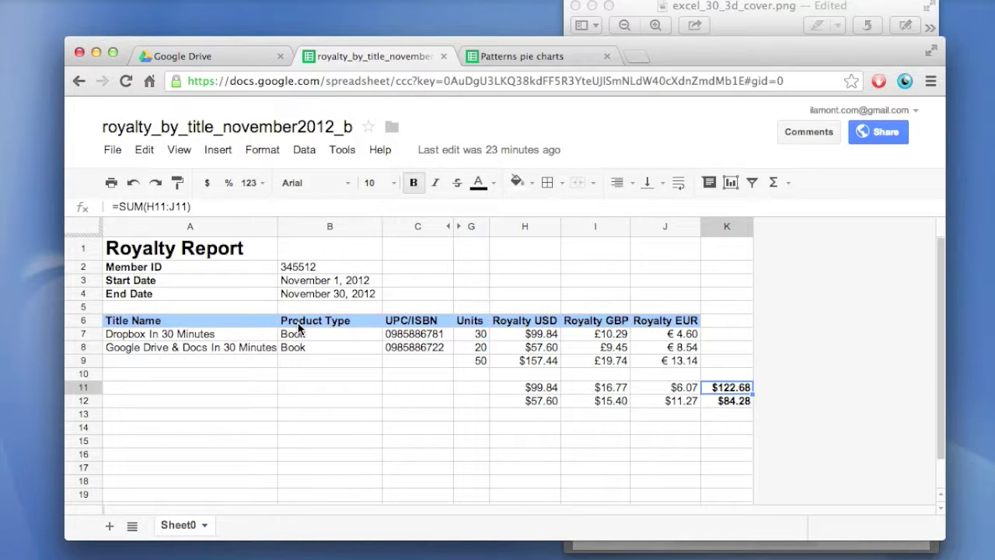
pyautogui.click(109, 149)
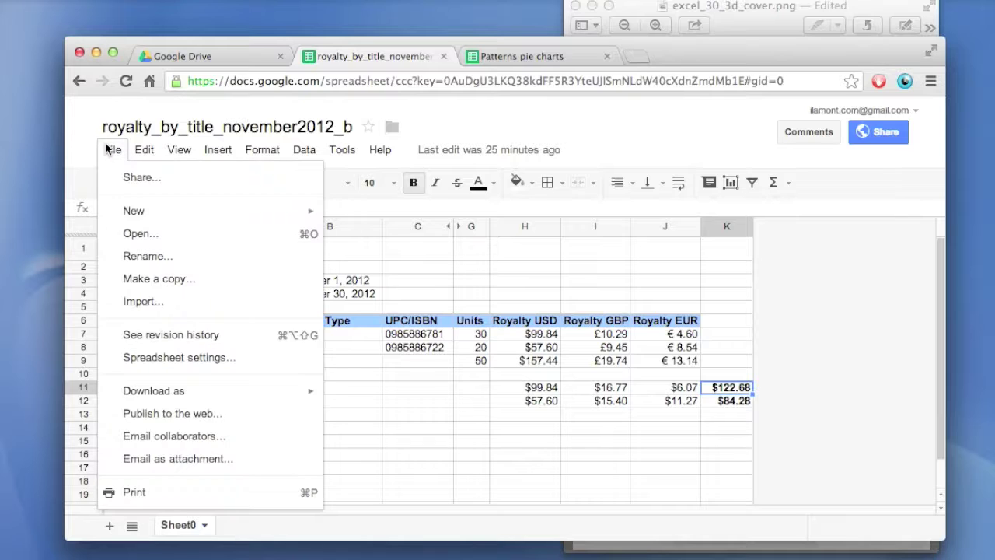
# Download the royalty report as royalty_by_title_november2012_b.xlsx from the File menu
pyautogui.moveTo(172, 391)
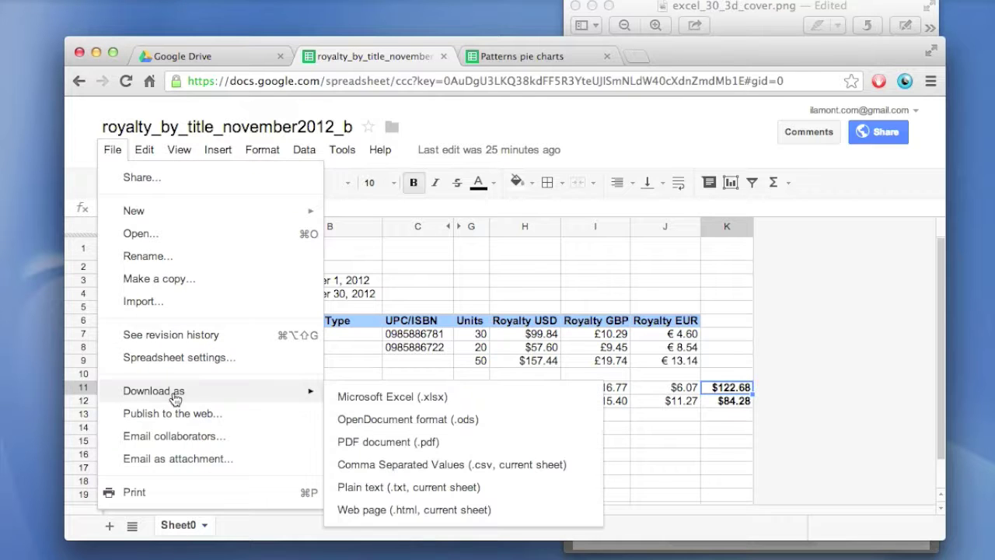
pyautogui.click(370, 398)
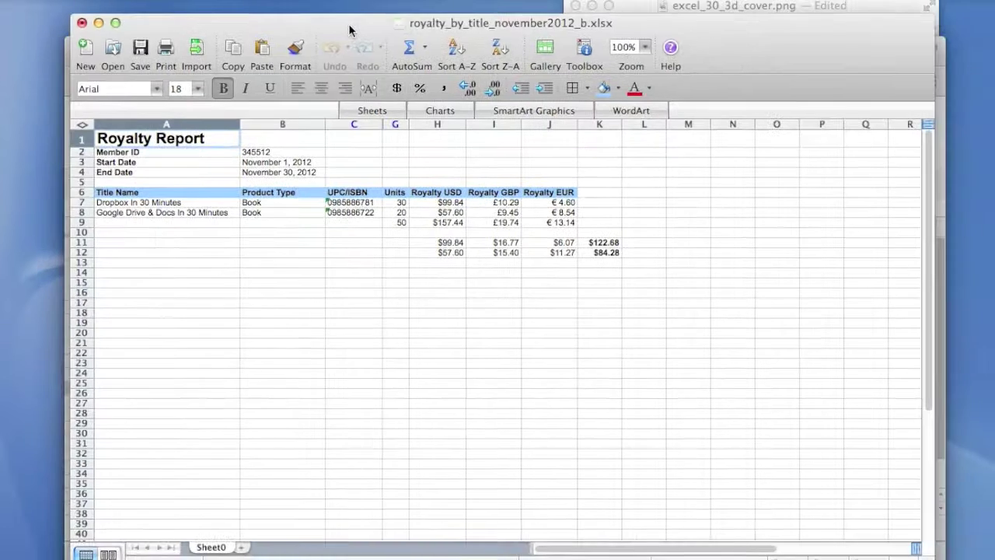
# Zoom the Excel report to 150% and flip to the Google Sheets copy and back
pyautogui.click(646, 48)
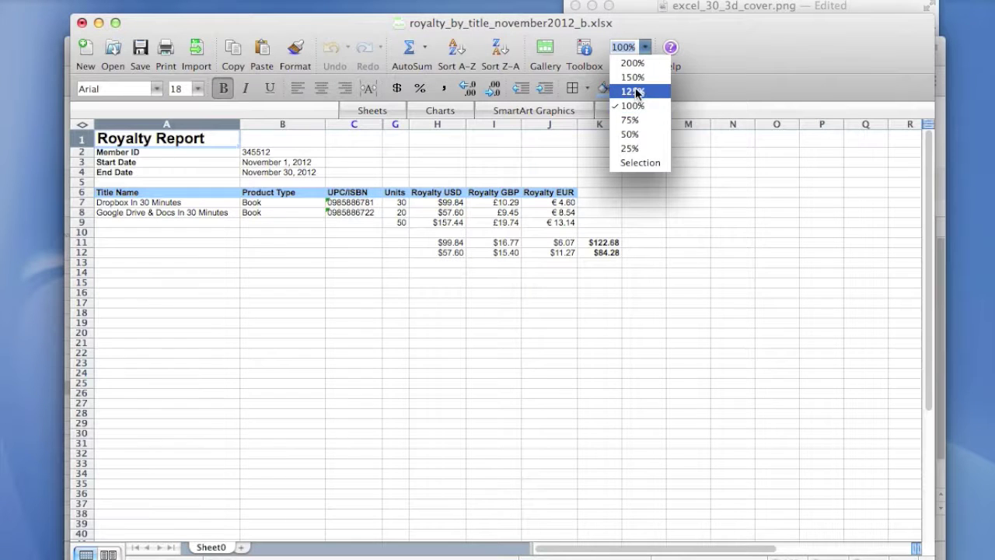
pyautogui.press('Escape')
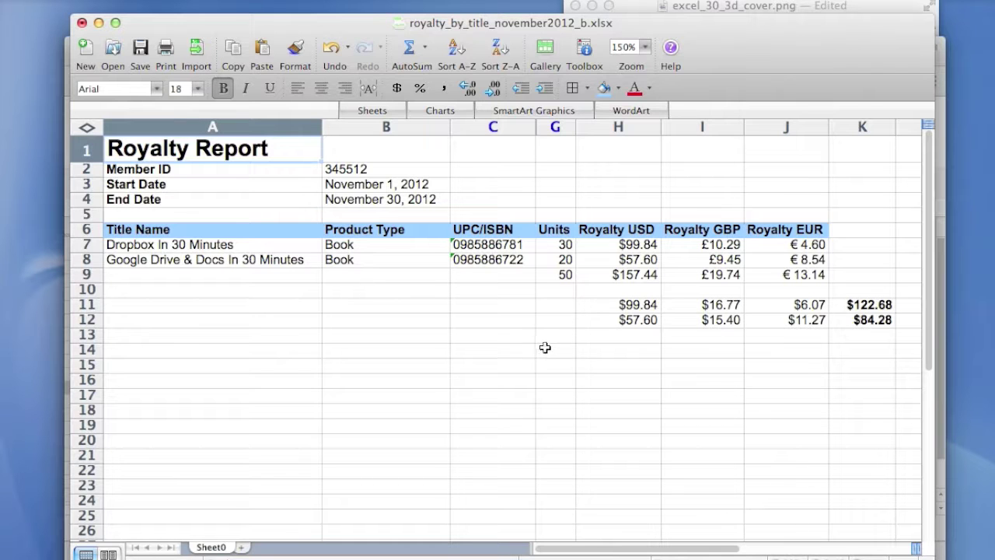
pyautogui.press('super+Tab')
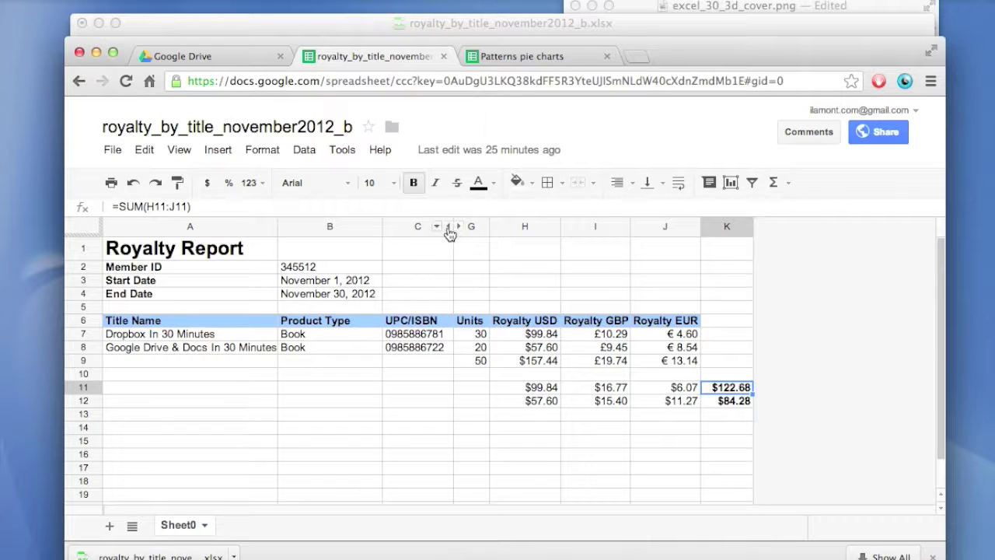
pyautogui.press('super+Tab')
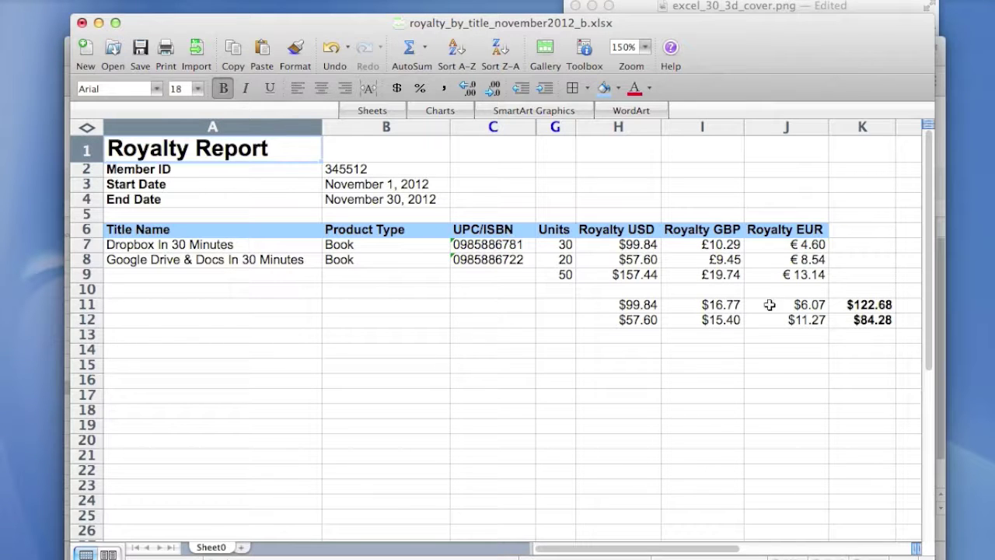
# Check the $122.68 total in K11, then return to Chrome's Patterns pie charts spreadsheet
pyautogui.click(873, 304)
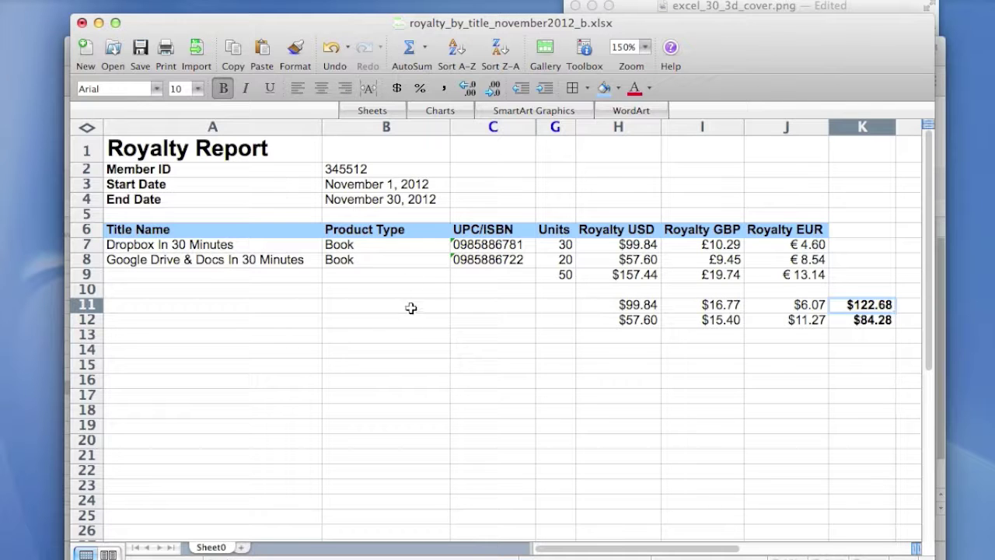
pyautogui.press('super+Tab')
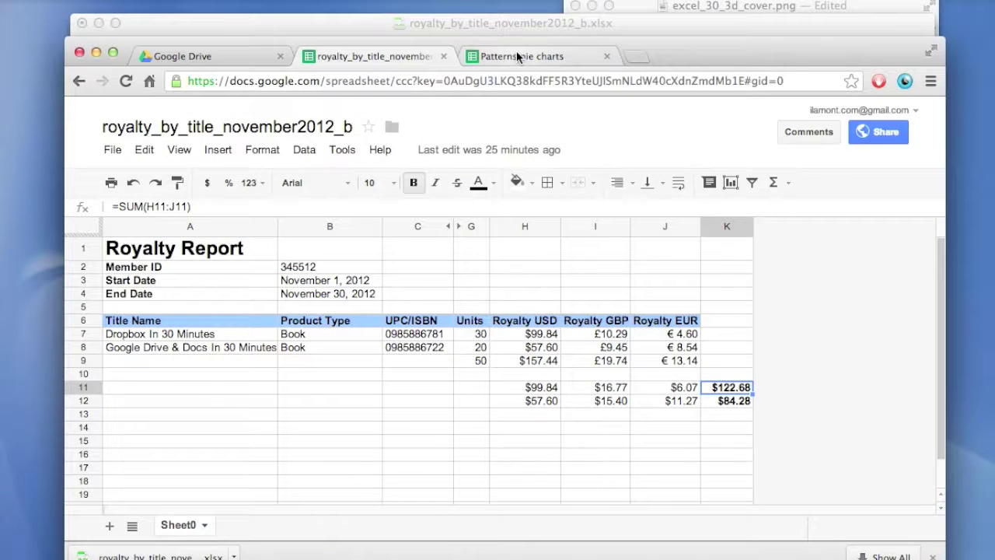
pyautogui.click(518, 58)
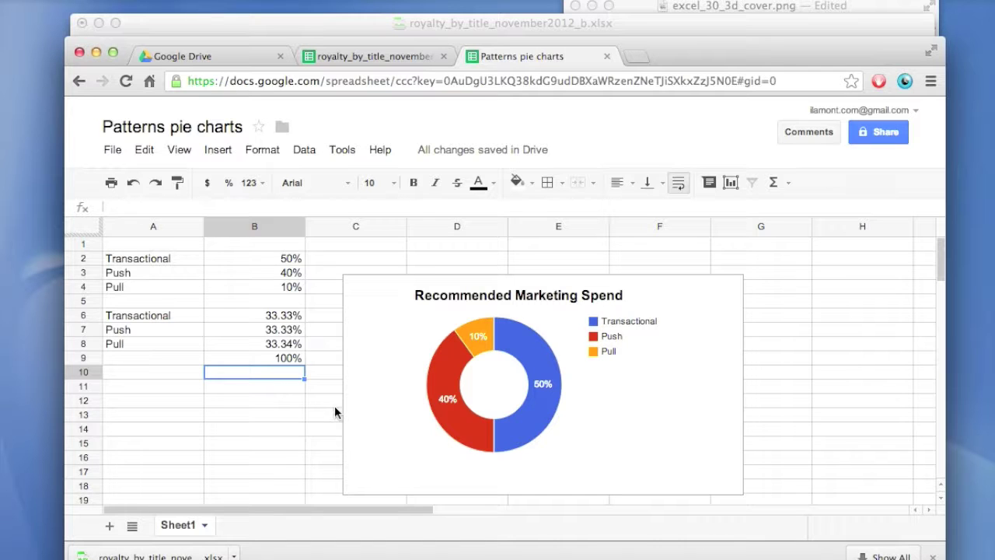
# Inspect the 33.34% in B8 and the =SUM(B6:B8) formula in B9 totalling 100%
pyautogui.click(283, 344)
pyautogui.click(282, 358)
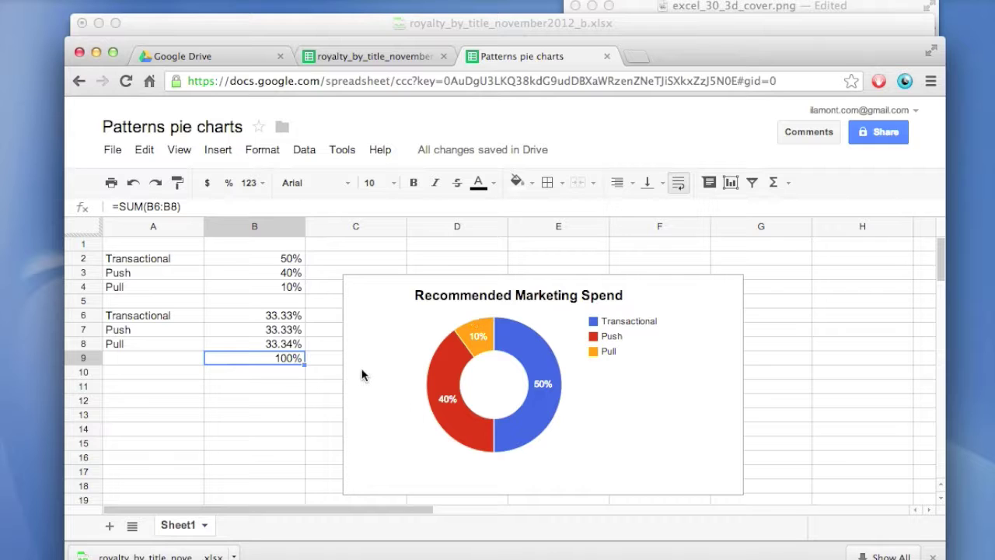
pyautogui.click(113, 150)
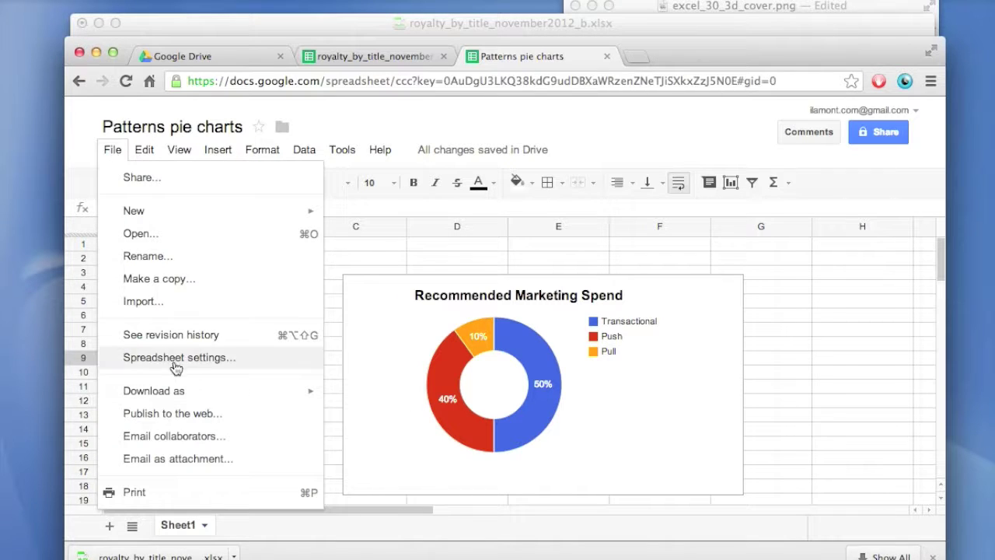
# Download Patterns pie charts as .xlsx and open it in Excel from the download bar
pyautogui.moveTo(183, 393)
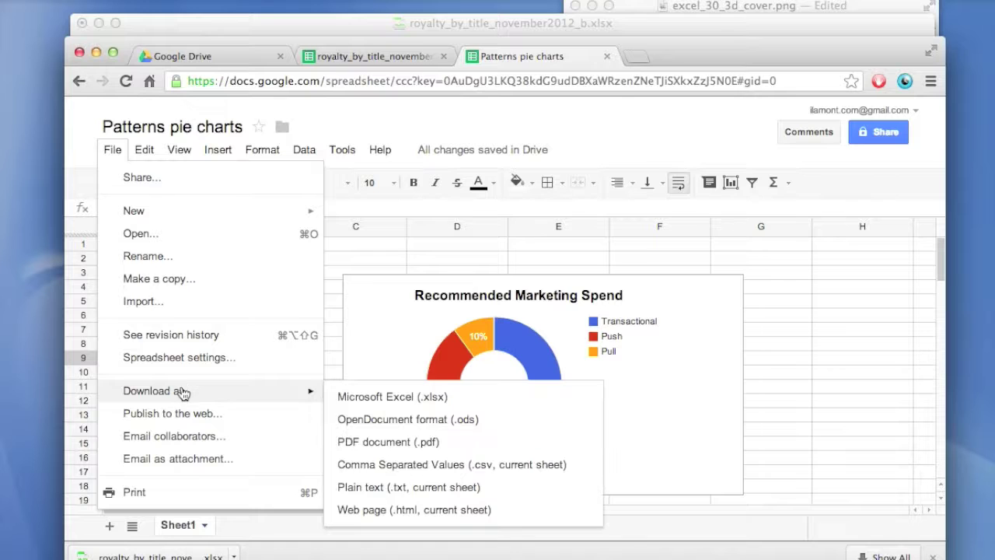
pyautogui.click(359, 401)
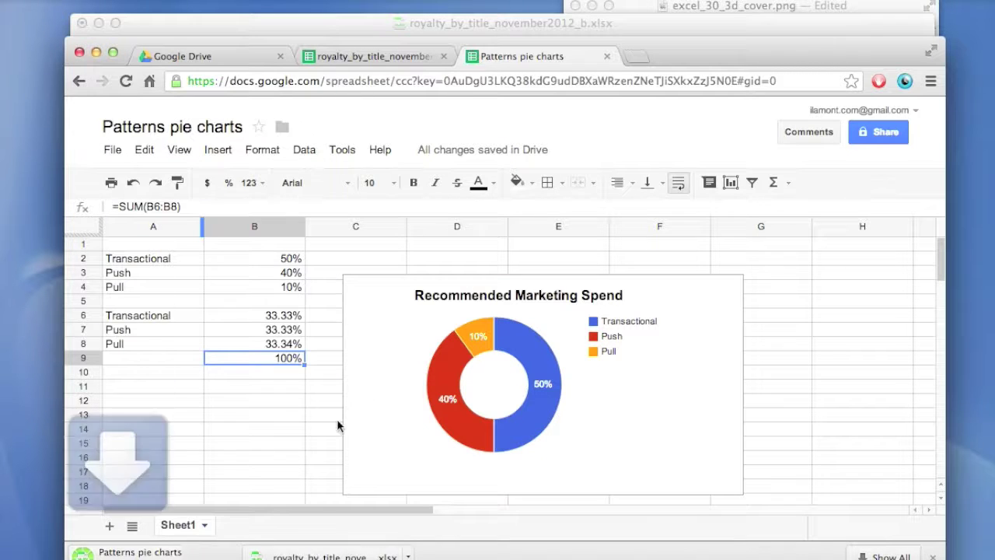
pyautogui.click(234, 555)
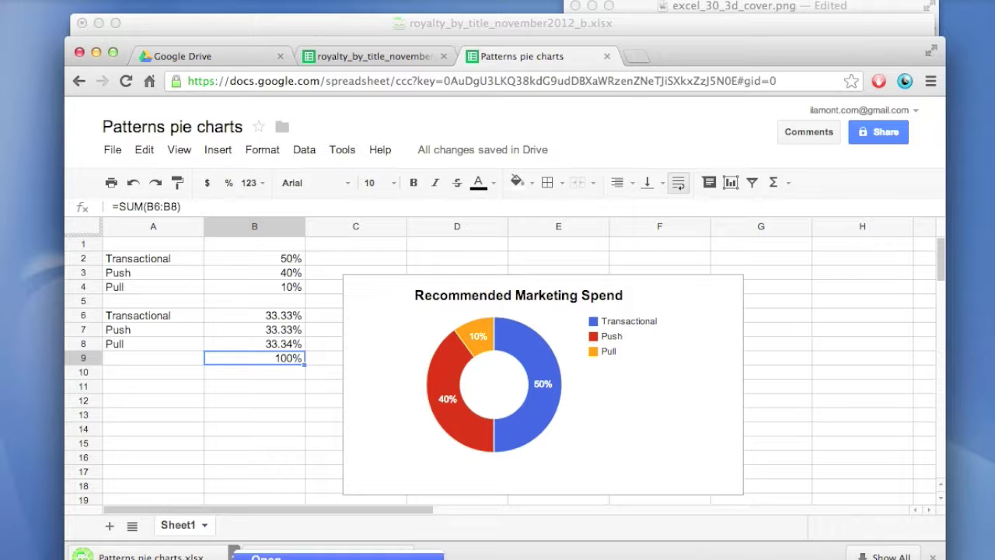
pyautogui.click(264, 557)
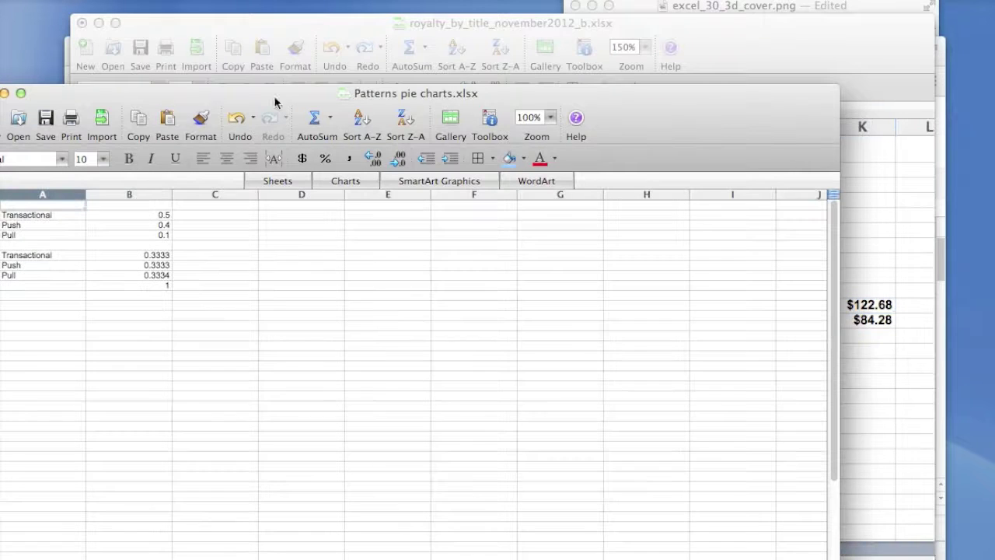
# Reposition the Excel workbook window, zoom it to 150%, and switch to the Google Sheets original
pyautogui.moveTo(274, 95); pyautogui.dragTo(350, 24)
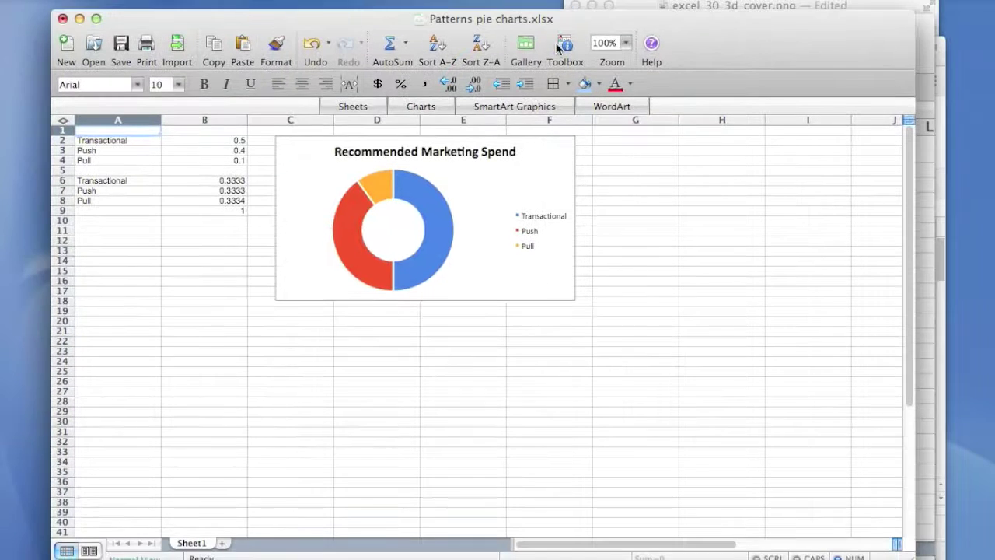
pyautogui.click(625, 45)
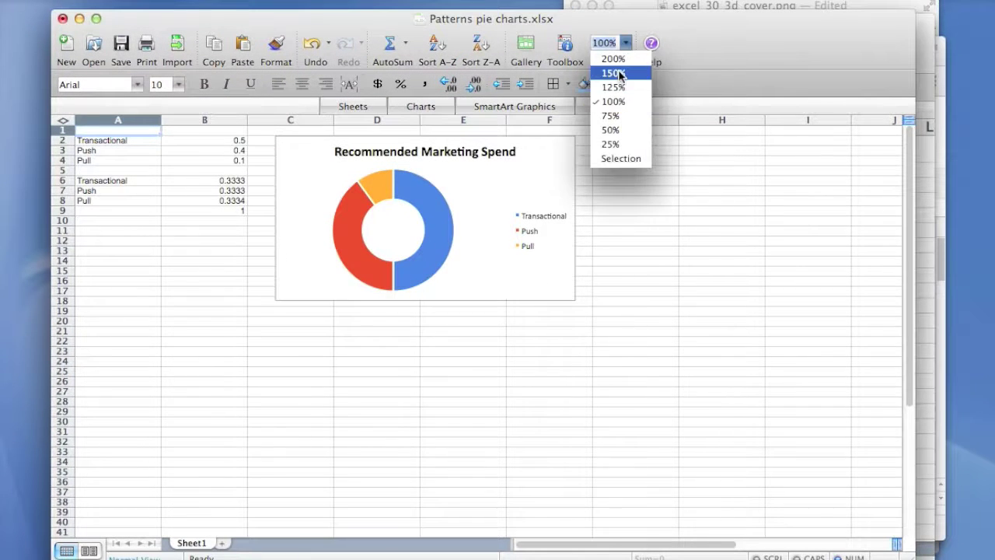
pyautogui.click(613, 73)
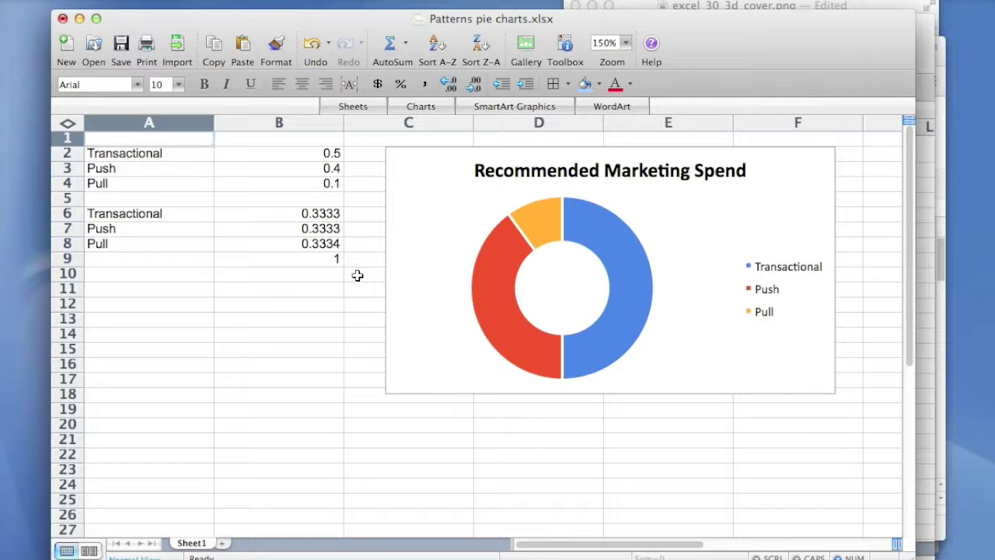
pyautogui.press('super+Tab')
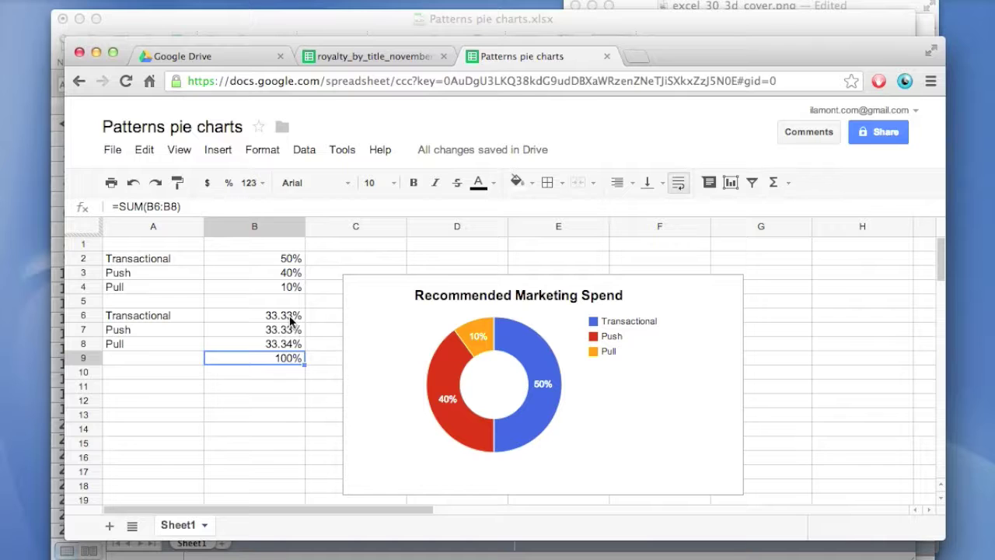
pyautogui.press('super+Tab')
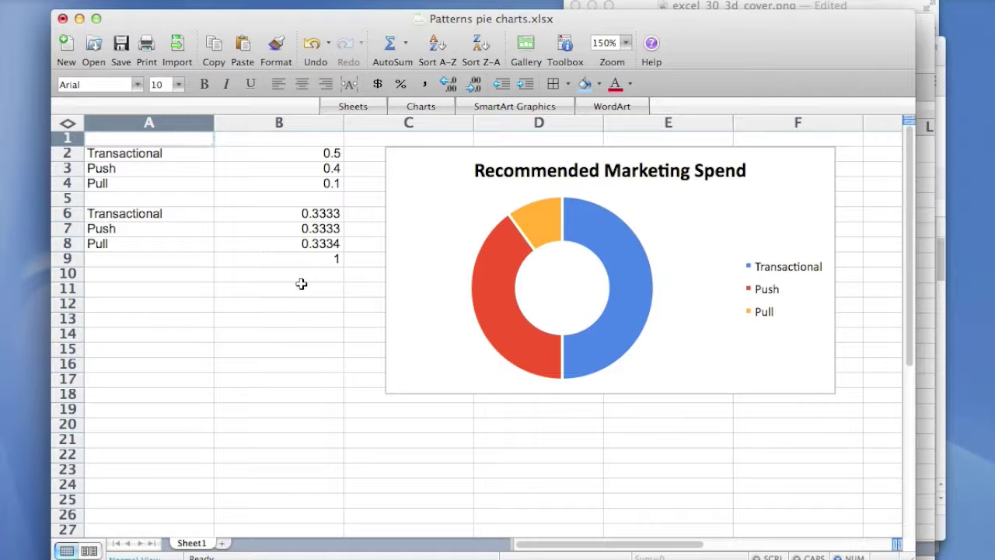
pyautogui.click(333, 213)
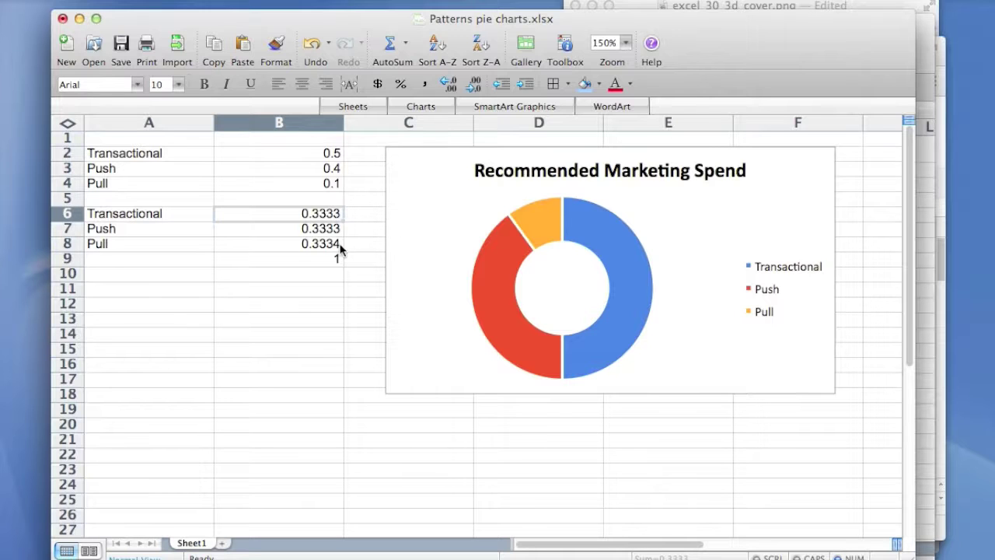
pyautogui.press('super+Tab')
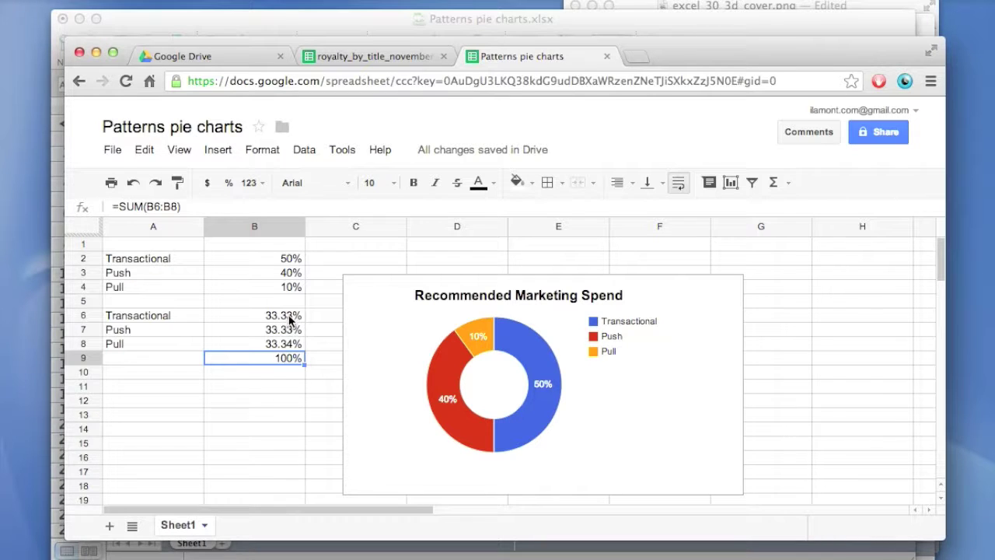
pyautogui.press('super+Tab')
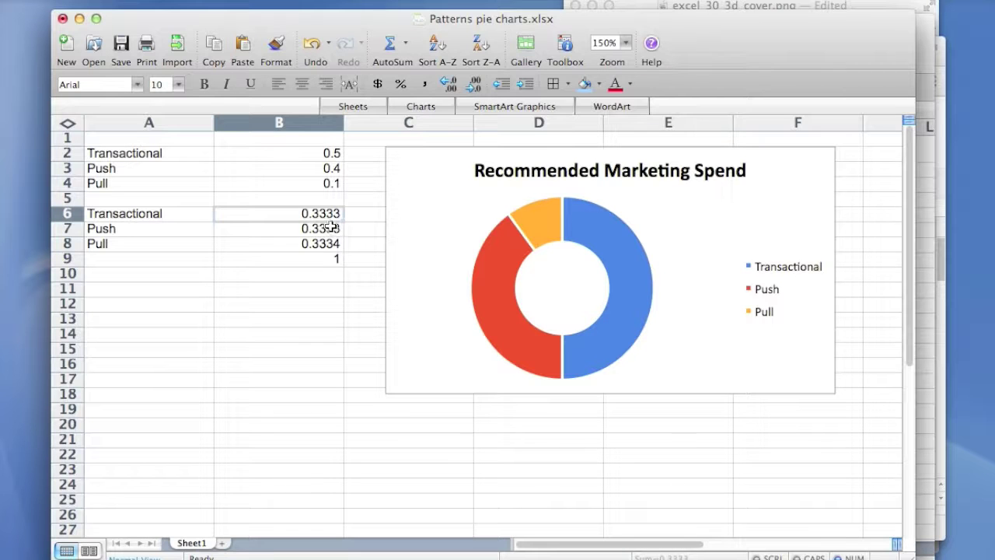
# Compare the donut chart between Excel and Google Sheets, then open the royalty_by_title_november2012_b tab
pyautogui.press('super+Tab')
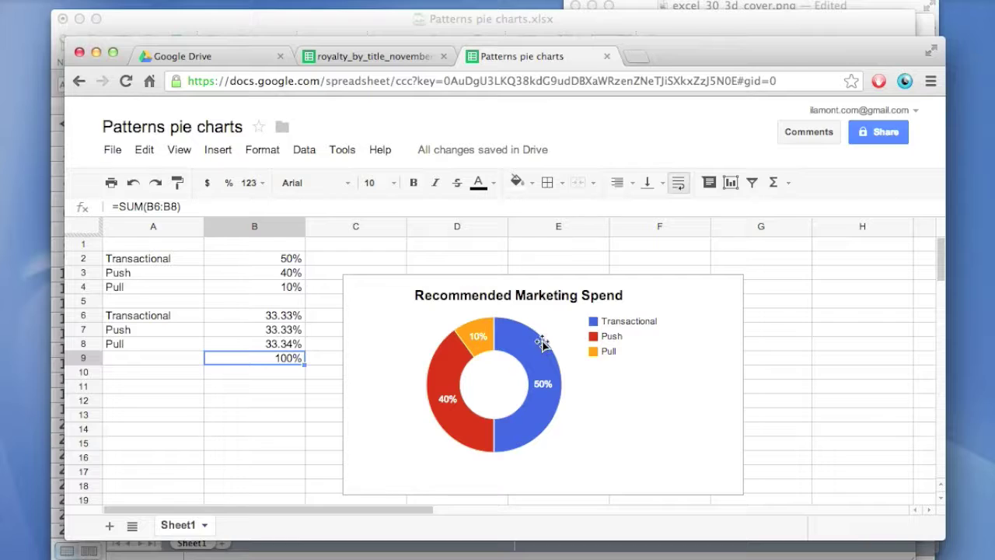
pyautogui.press('super+Tab')
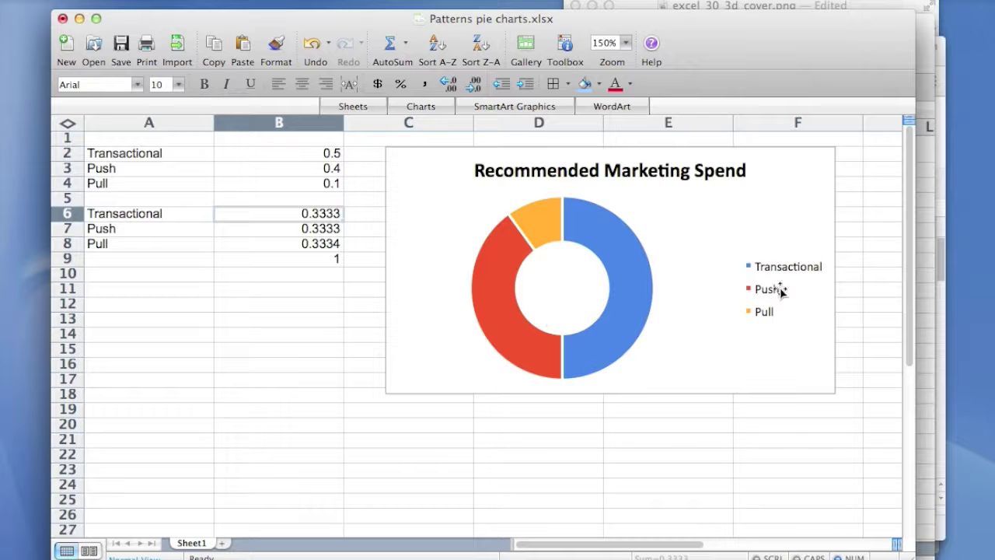
pyautogui.press('super+Tab')
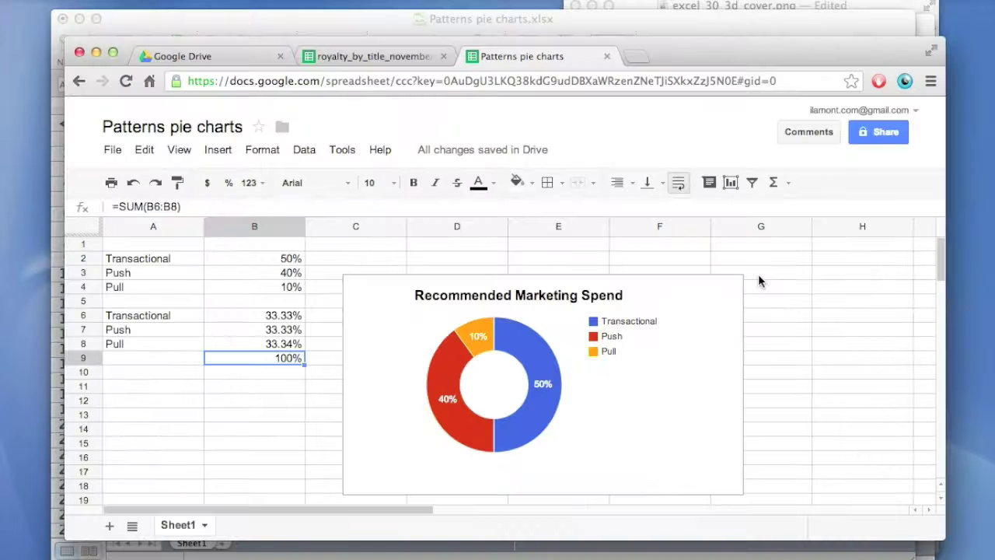
pyautogui.press('super+Tab')
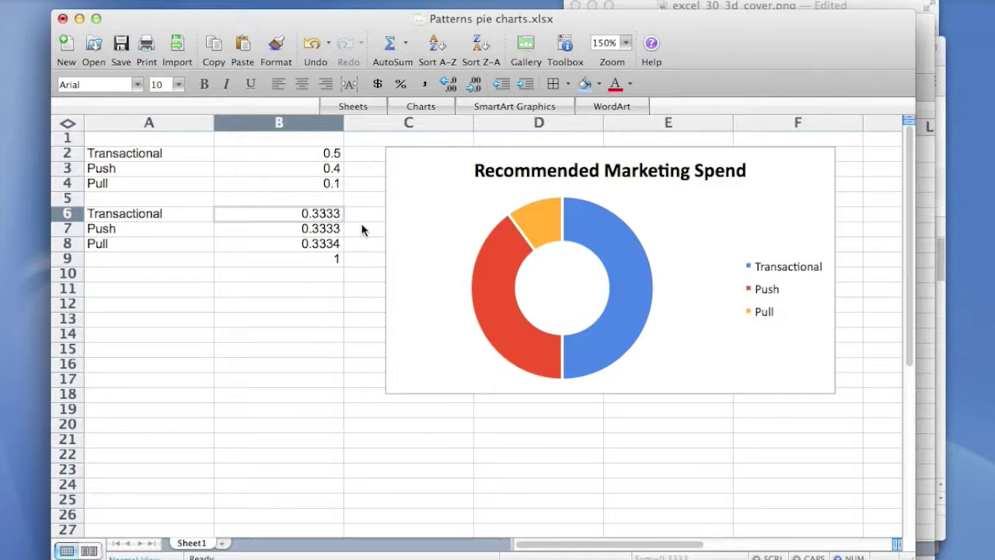
pyautogui.press('super+Tab')
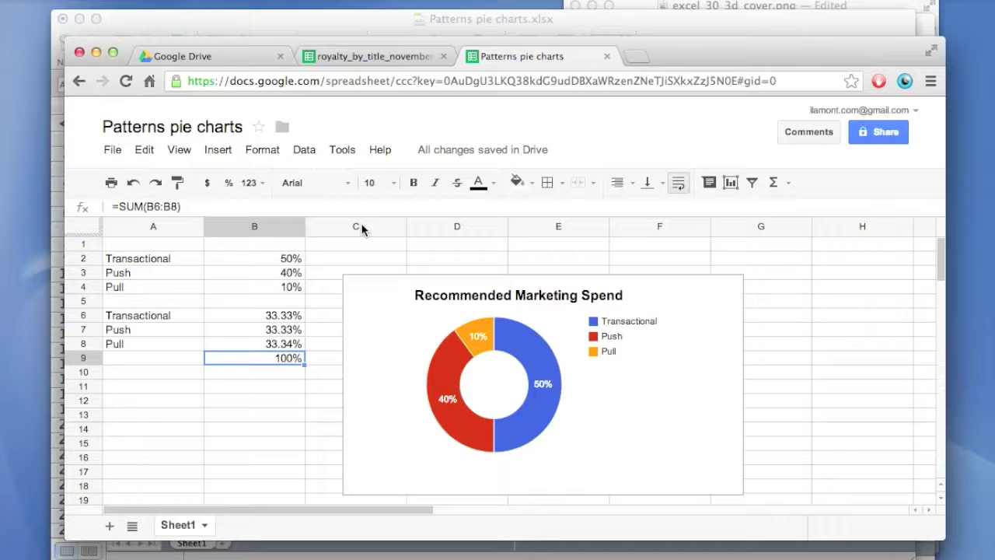
pyautogui.click(366, 52)
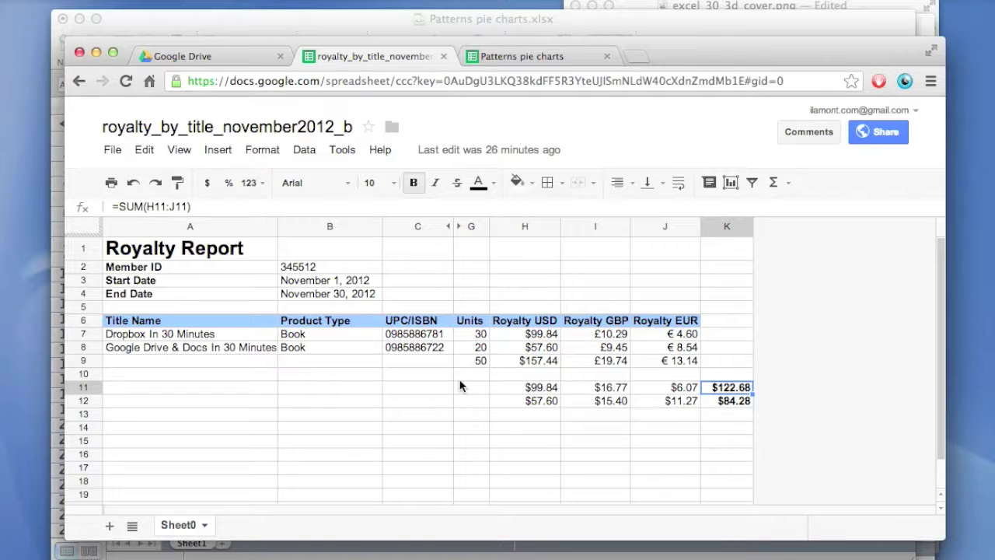
# Bring Preview's excel_30_3d_cover.png cover forward, with the In30Minutes.com note showing
pyautogui.press('super+Tab')
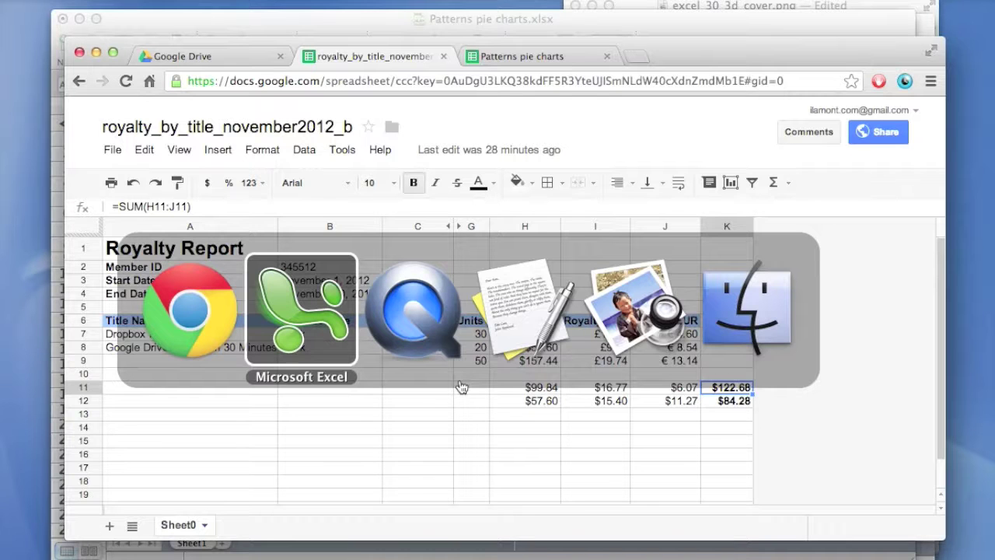
pyautogui.press('super+Tab')
pyautogui.press('super+Tab')
pyautogui.press('super+Tab')
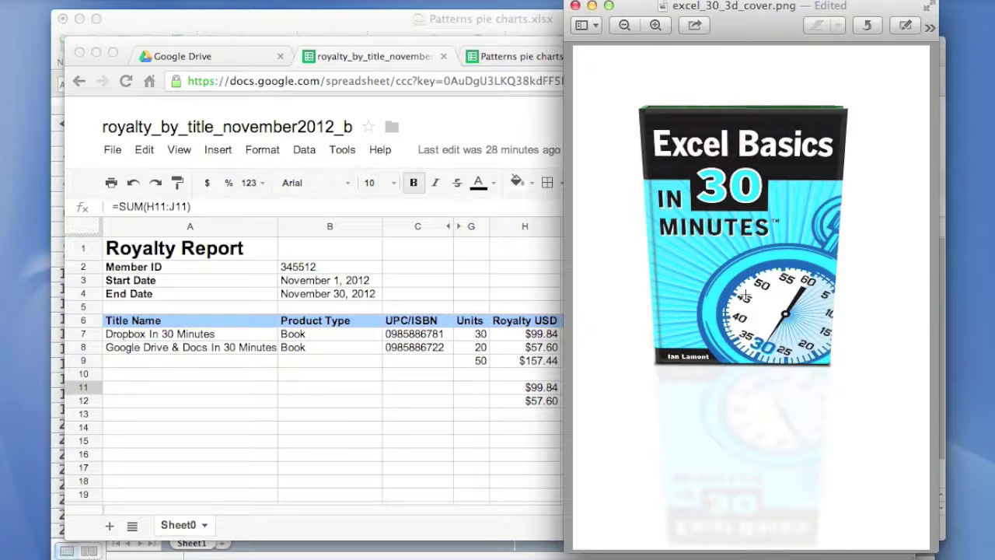
pyautogui.press('super+Tab')
pyautogui.press('super+Tab')
pyautogui.press('super+Tab')
pyautogui.press('super+Tab')
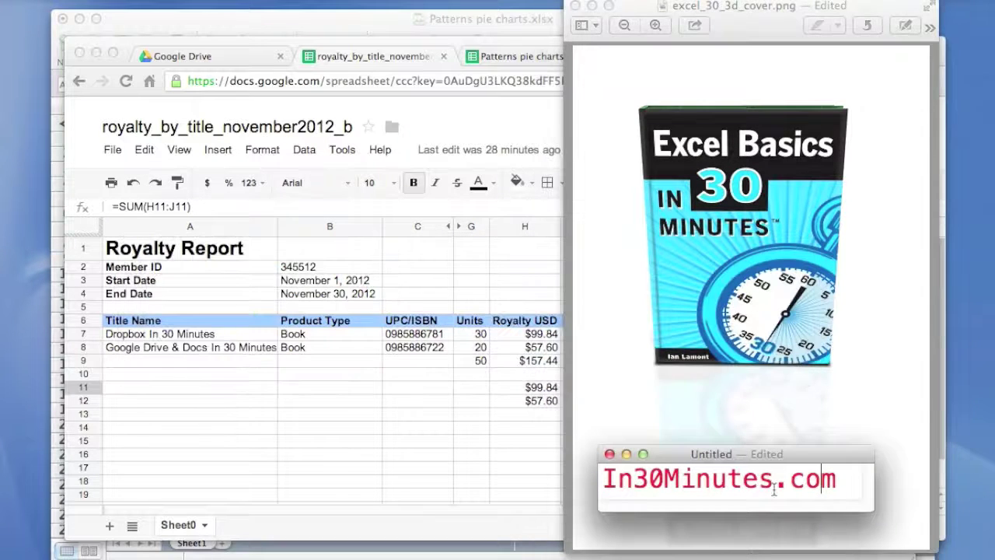